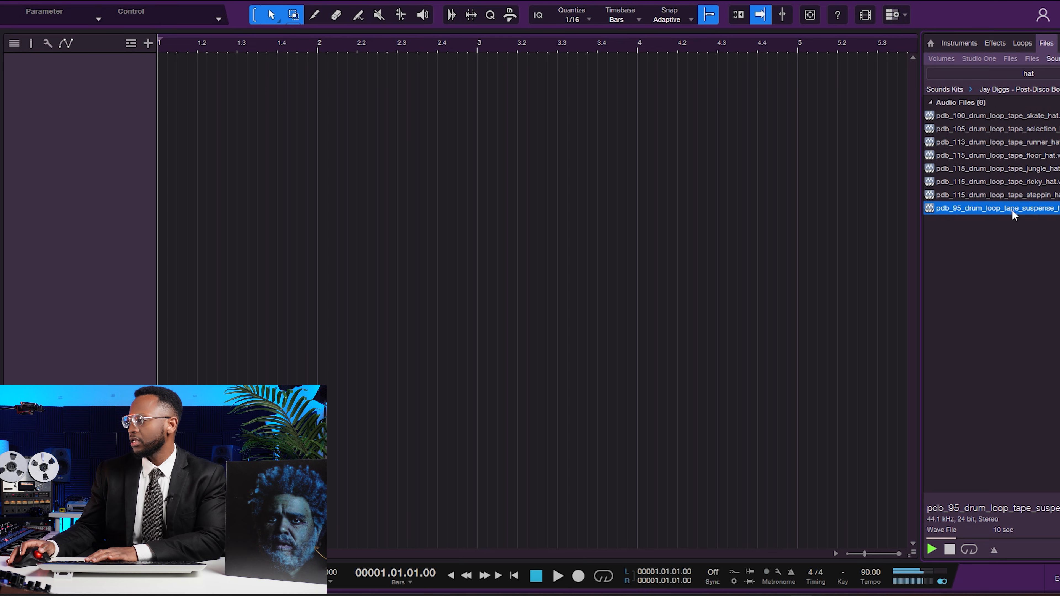
# - Add the pdb_95_drum_loop_tape_suspense_hat loop on a new track at bar 1, set the tempo to 92, and audition it
pyautogui.moveTo(1016, 210); pyautogui.dragTo(167, 91)
pyautogui.press('F5')
pyautogui.write('9')
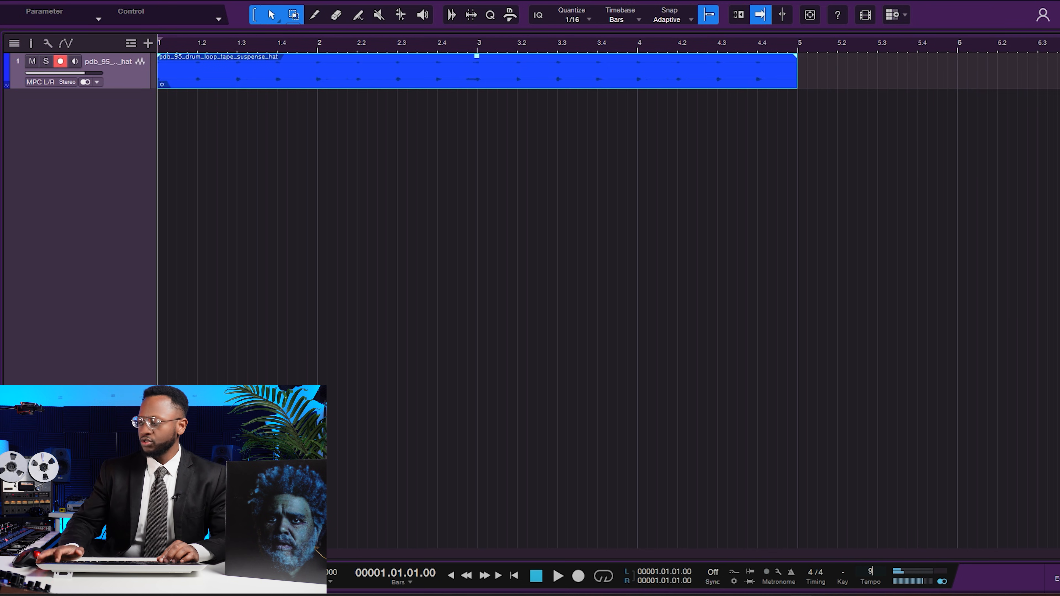
pyautogui.write('2')
pyautogui.press('Return')
pyautogui.press('space')
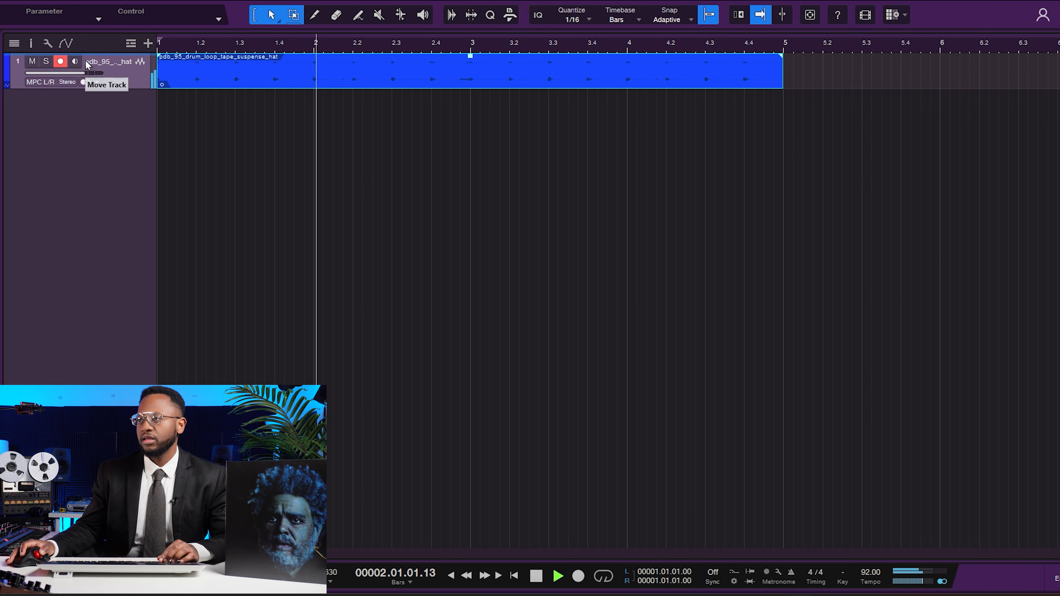
pyautogui.press('space')
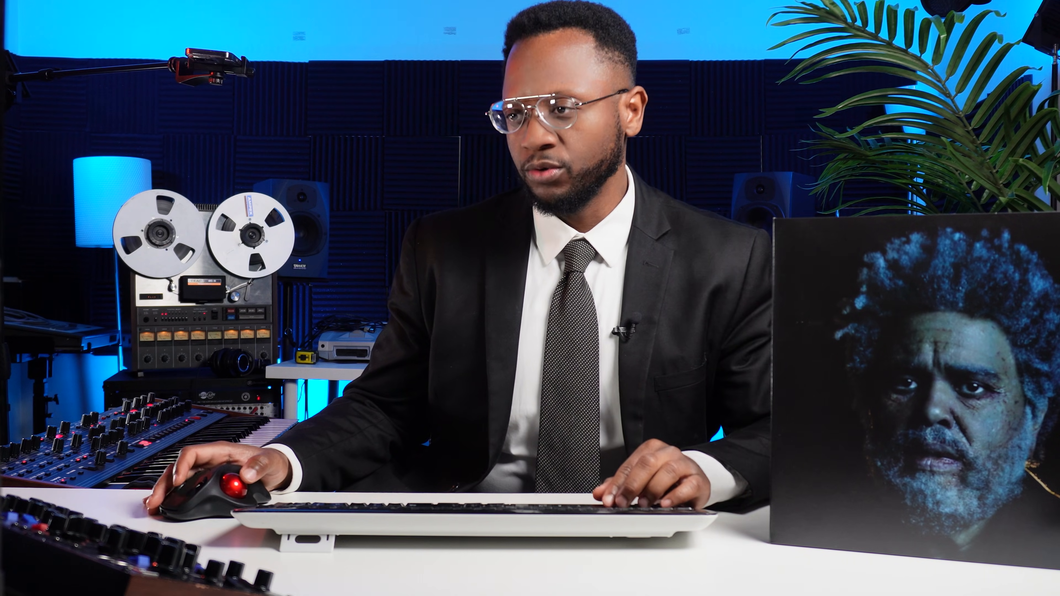
# - Audition the OLIVER snare on Impact pad D1 and record it on beats 2 and 4 over the four-bar hat loop
pyautogui.click(456, 456)
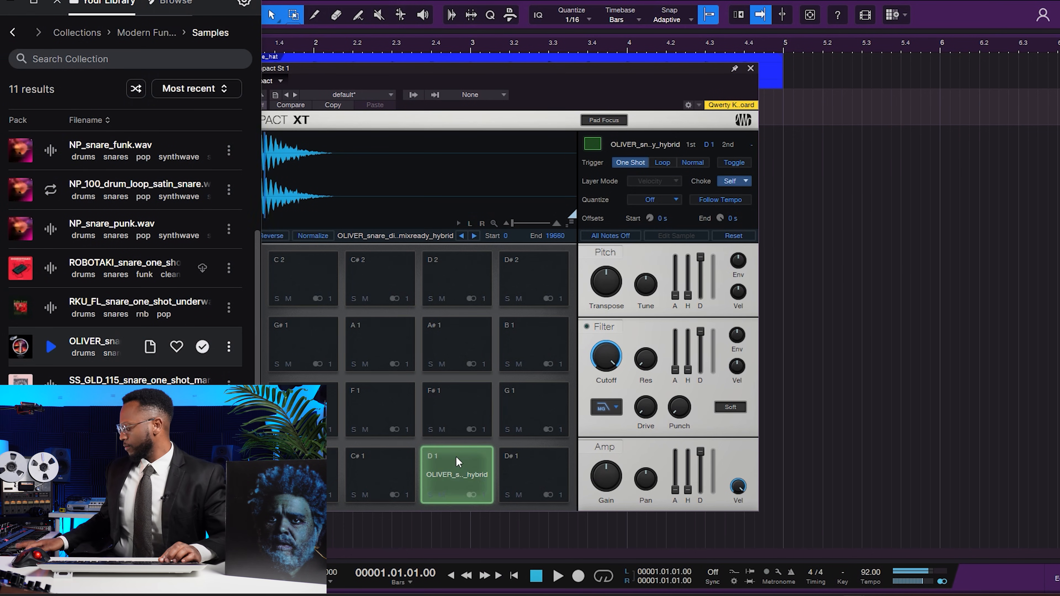
pyautogui.click(456, 456)
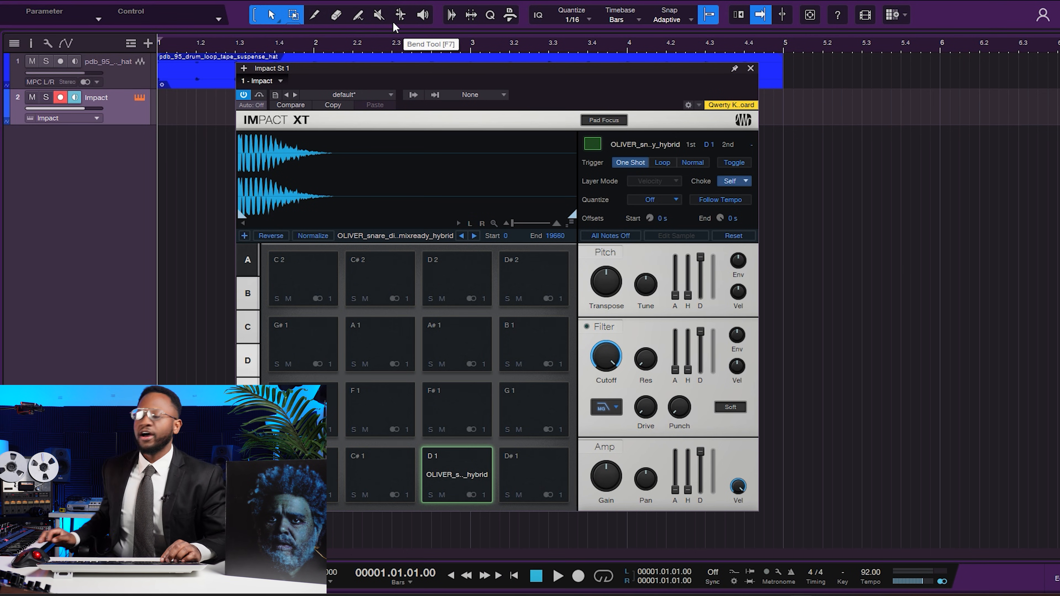
pyautogui.press('s')
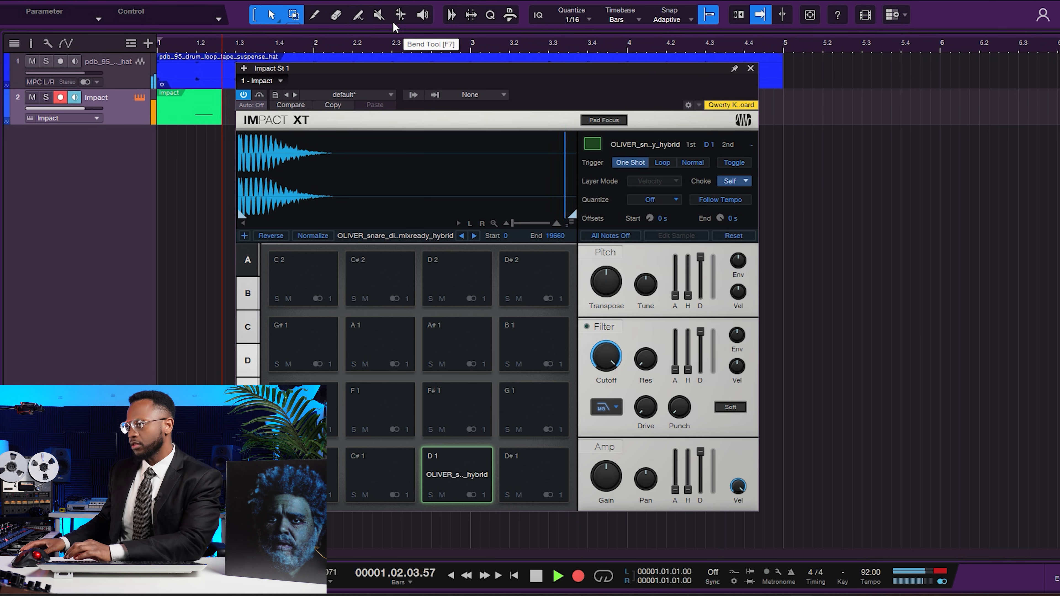
pyautogui.press('s')
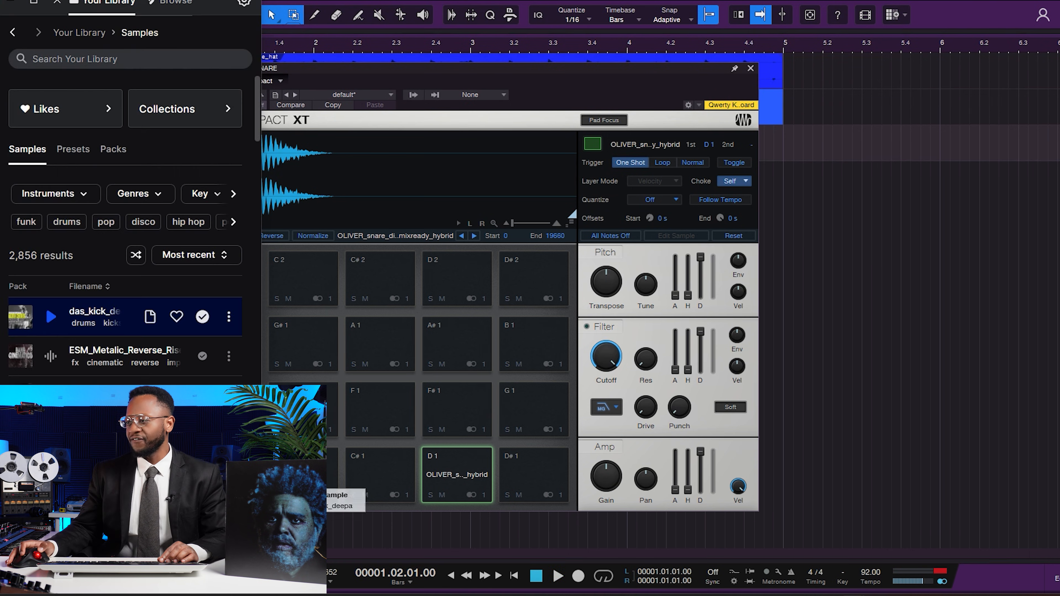
# - Load the das_kick_deepa sample onto Impact pad C1 and record a four-bar kick pattern on the SNARE 2 track
pyautogui.moveTo(329, 495); pyautogui.dragTo(329, 493)
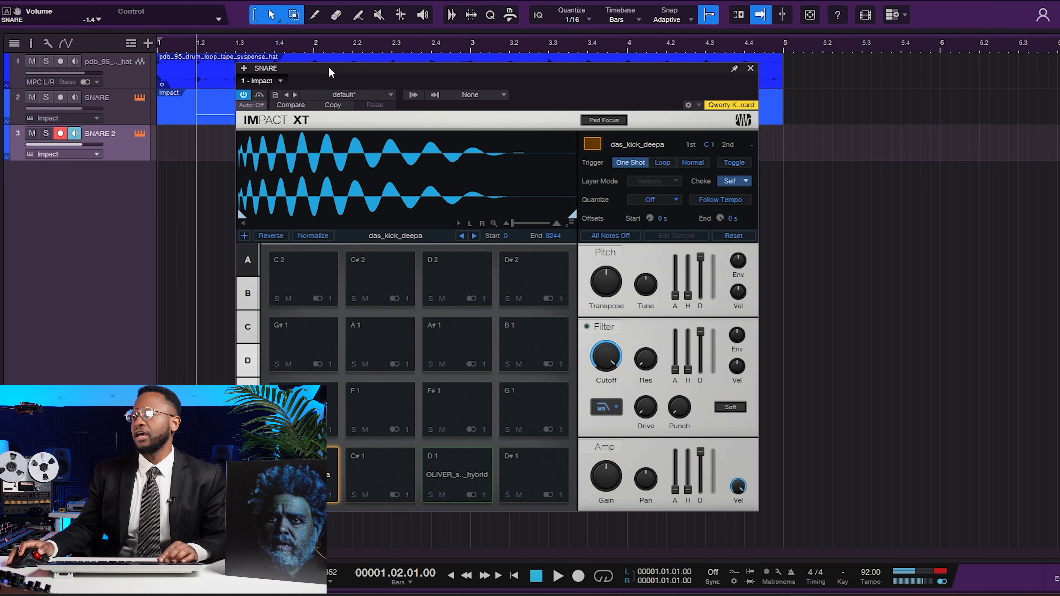
pyautogui.press('a')
pyautogui.press('a')
pyautogui.press('a')
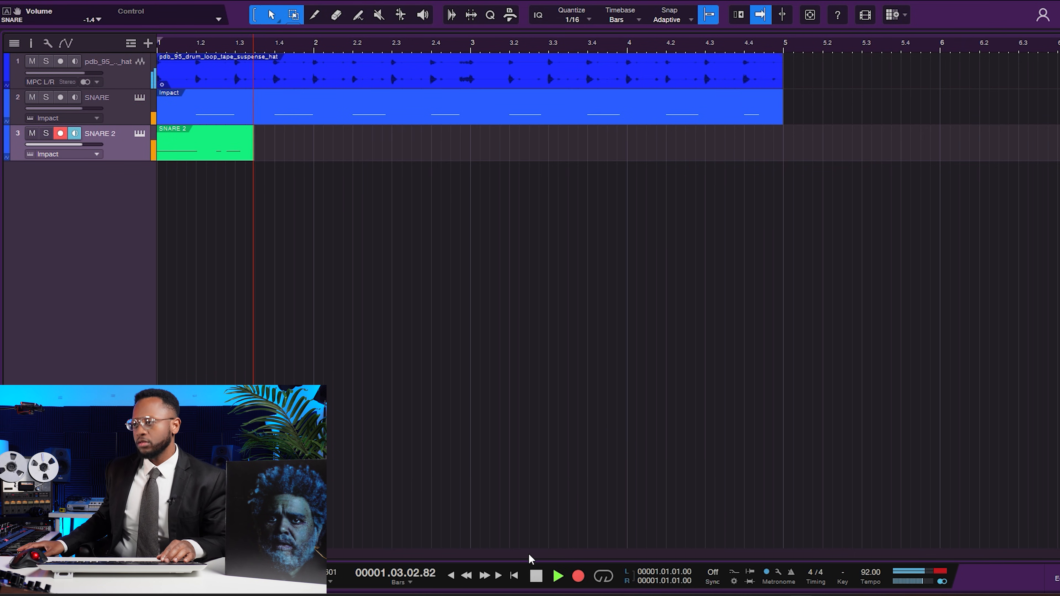
pyautogui.press('a')
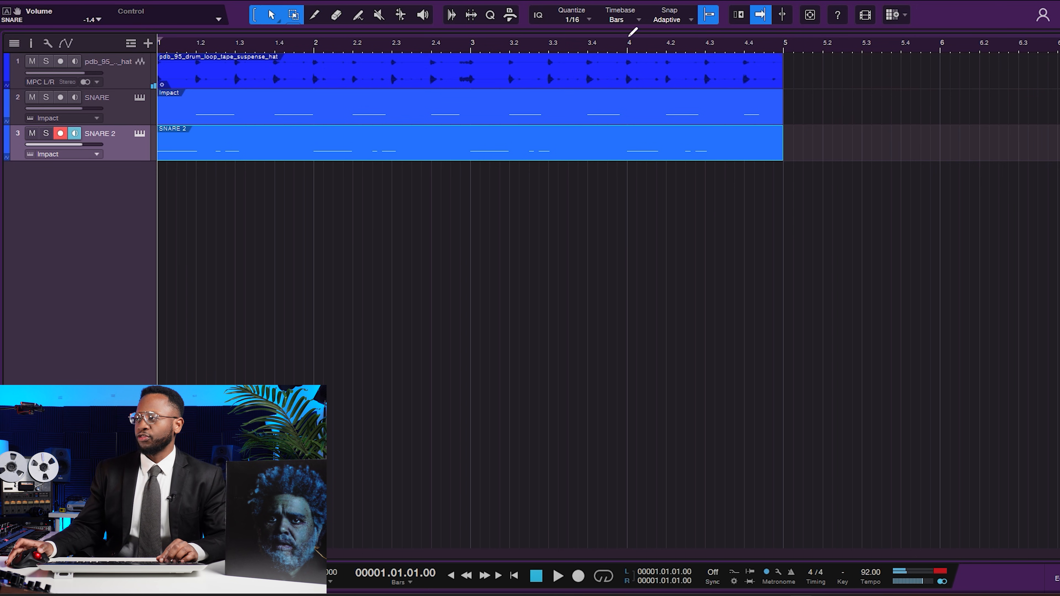
# - Overdub extra kick hits near the end of bar 4 on the SNARE 2 track, starting the recording from late bar 3
pyautogui.click(598, 45)
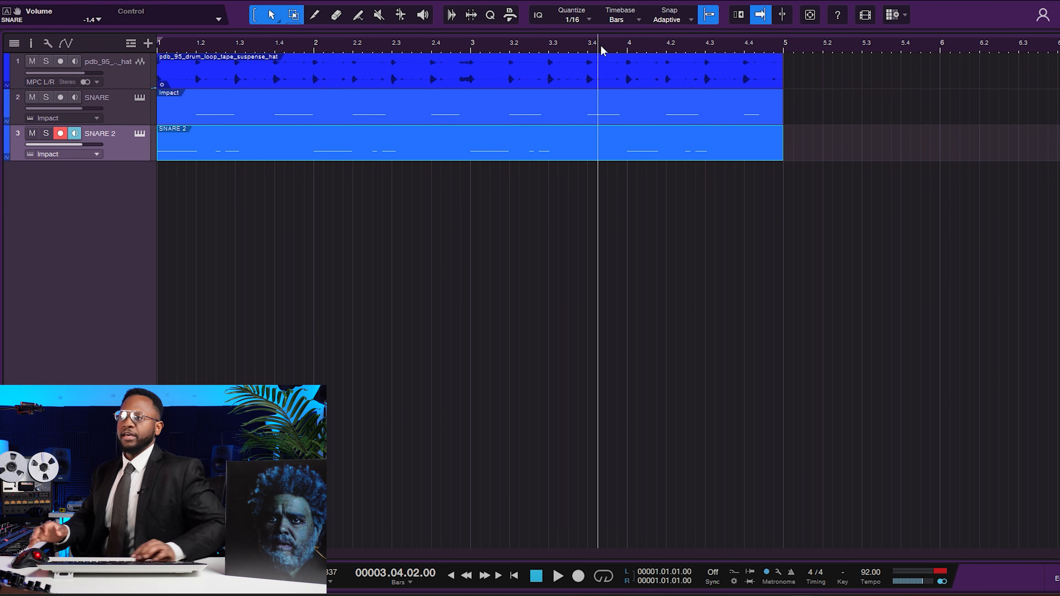
pyautogui.press('KP_Multiply')
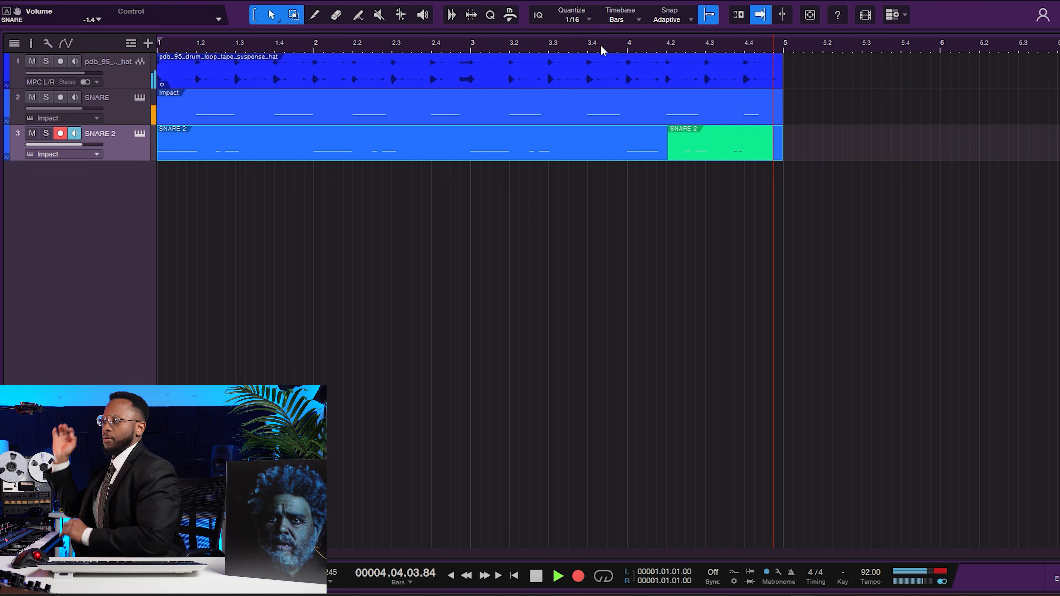
pyautogui.press('space')
# - Duplicate the hat, snare and kick parts together so the copies start at bar 5
pyautogui.moveTo(843, 156); pyautogui.dragTo(160, 67)
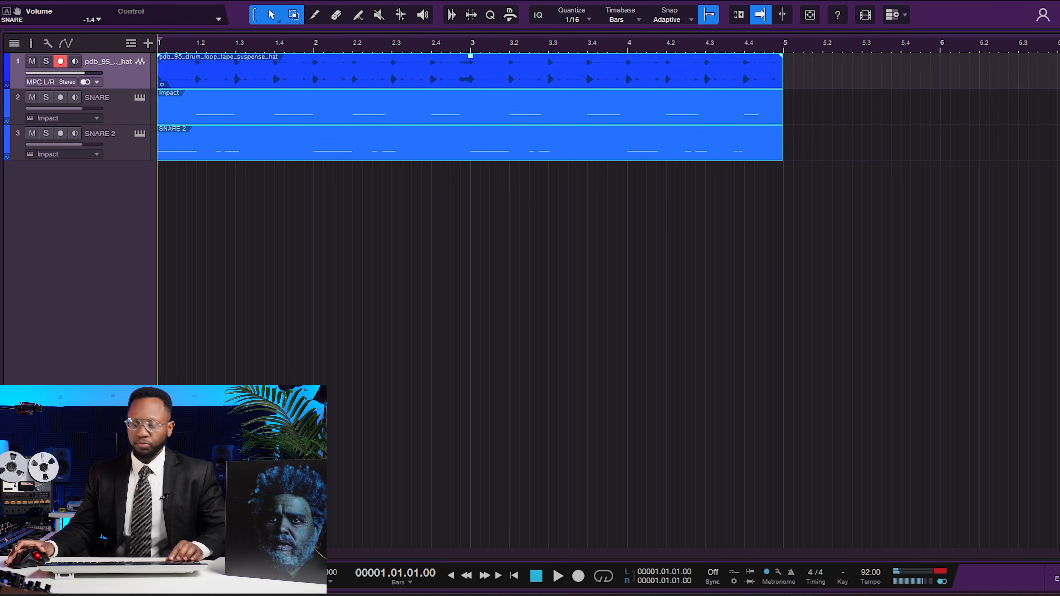
pyautogui.press('d')
pyautogui.moveTo(684, 43); pyautogui.dragTo(583, 40)
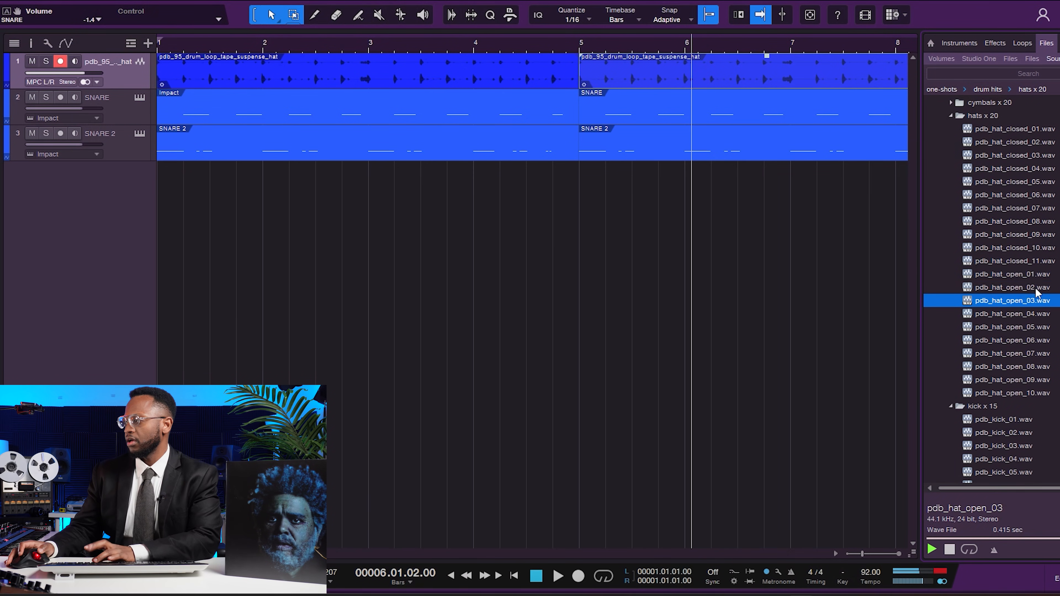
# - Place the pdb_hat_open_02 sample on a new track at the snare hit after beat 8.3 and play the passage
pyautogui.click(1037, 288)
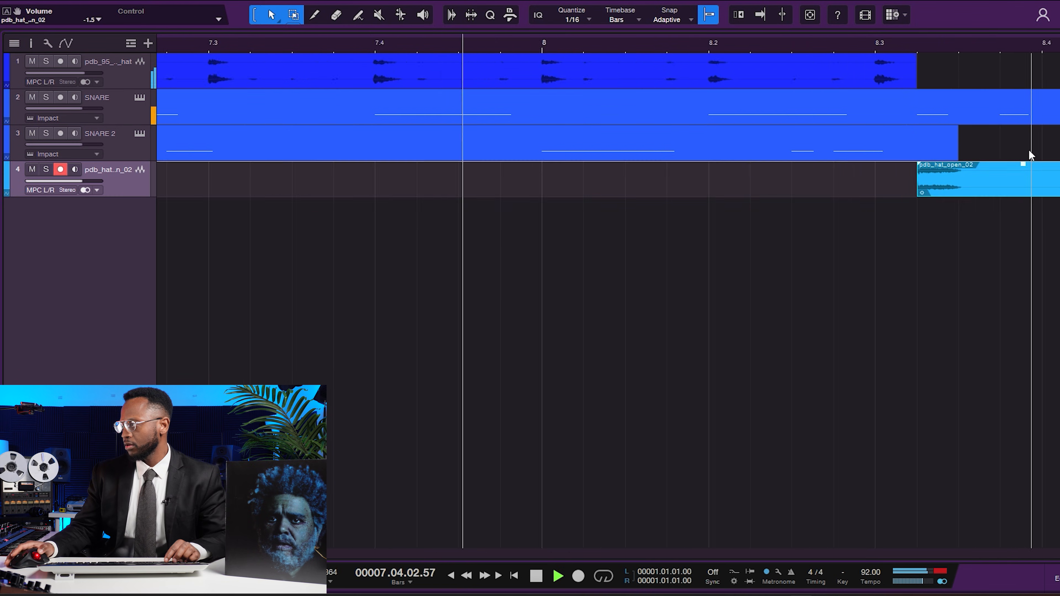
pyautogui.press('e')
pyautogui.press('e')
pyautogui.press('e')
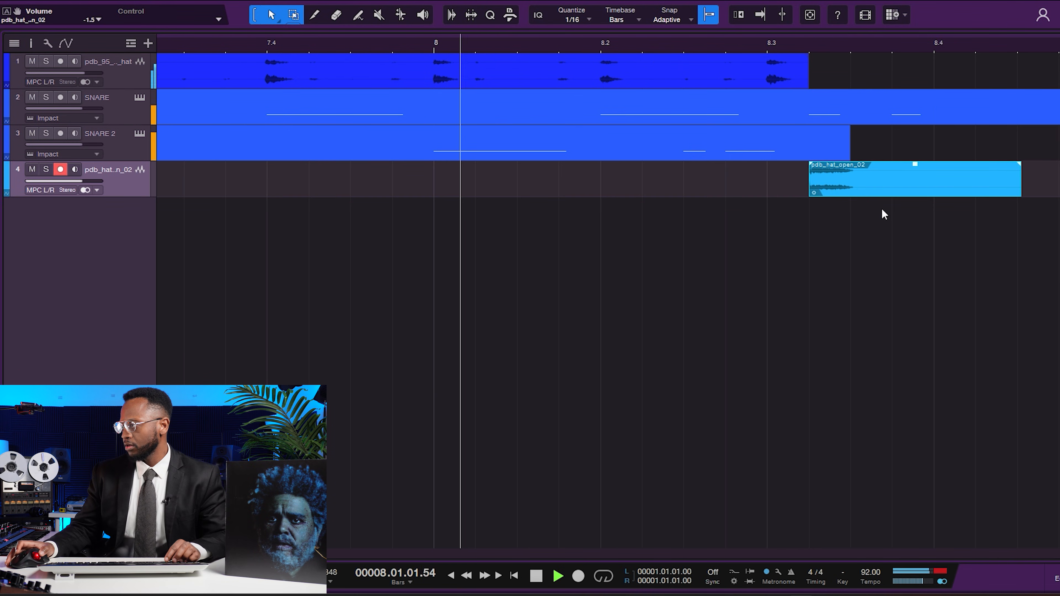
pyautogui.press('space')
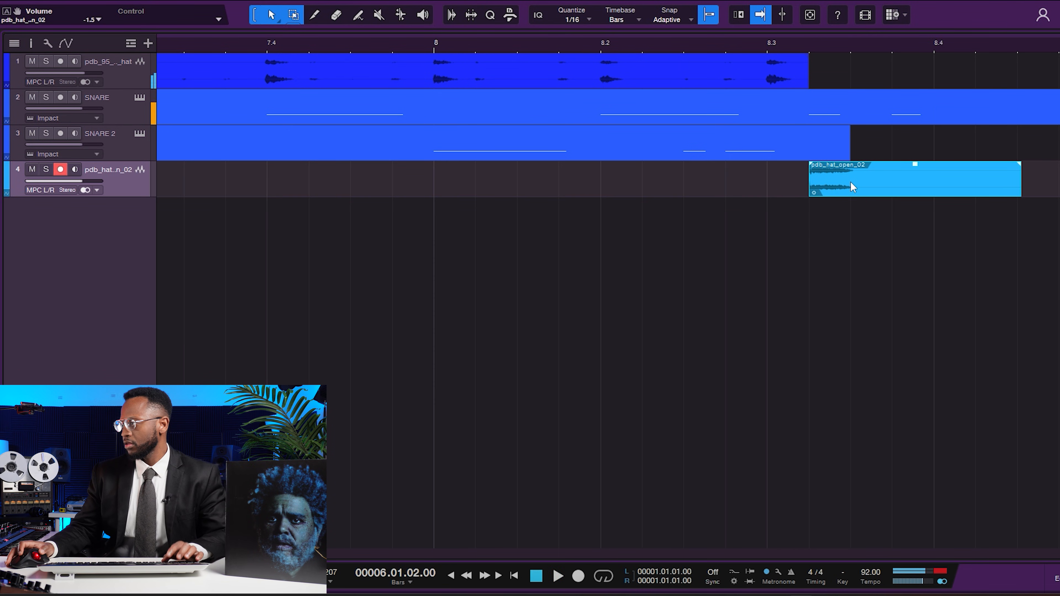
# - Copy the open hat clip to the following snare hit in bar 8 and play back the fill
pyautogui.moveTo(851, 181); pyautogui.dragTo(928, 174)
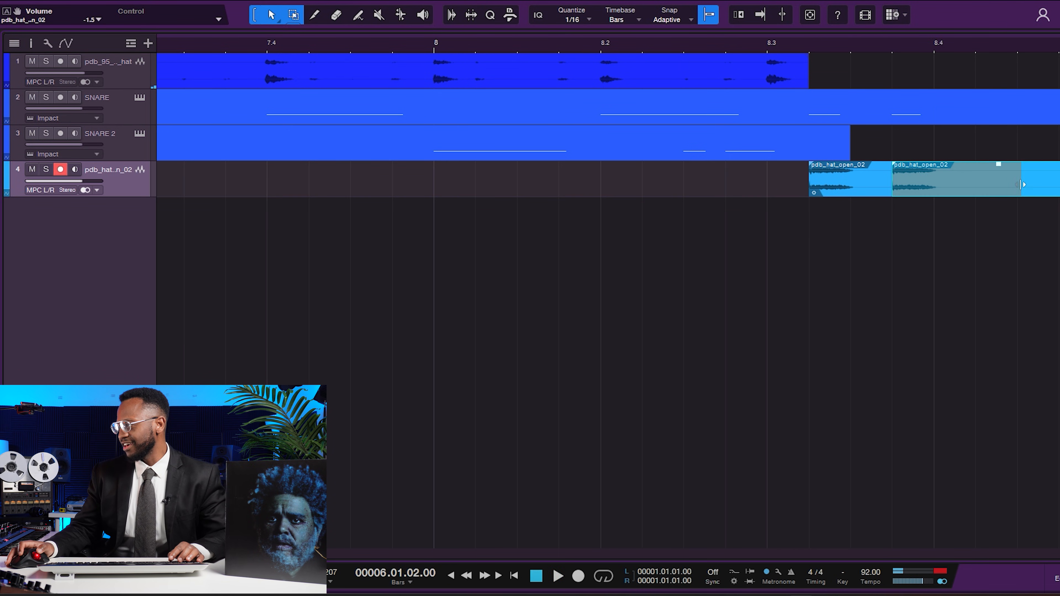
pyautogui.press('space')
pyautogui.press('space')
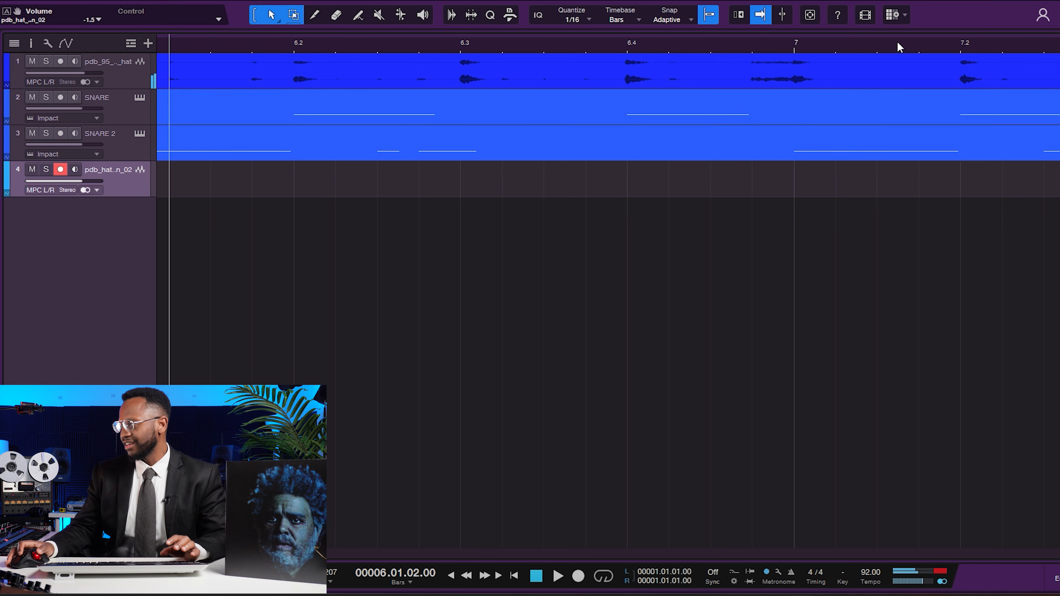
pyautogui.moveTo(900, 46); pyautogui.dragTo(795, 21)
pyautogui.click(943, 43)
pyautogui.press('space')
pyautogui.press('space')
pyautogui.moveTo(870, 48); pyautogui.dragTo(860, 21)
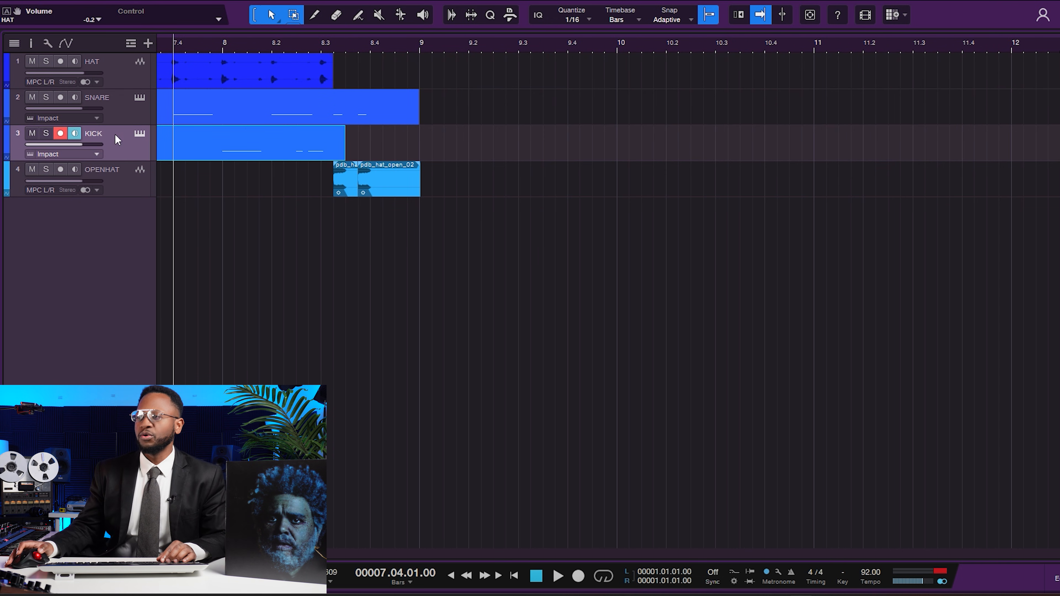
# - Duplicate the KICK track to get another Impact track for a tom part
pyautogui.rightClick(115, 135)
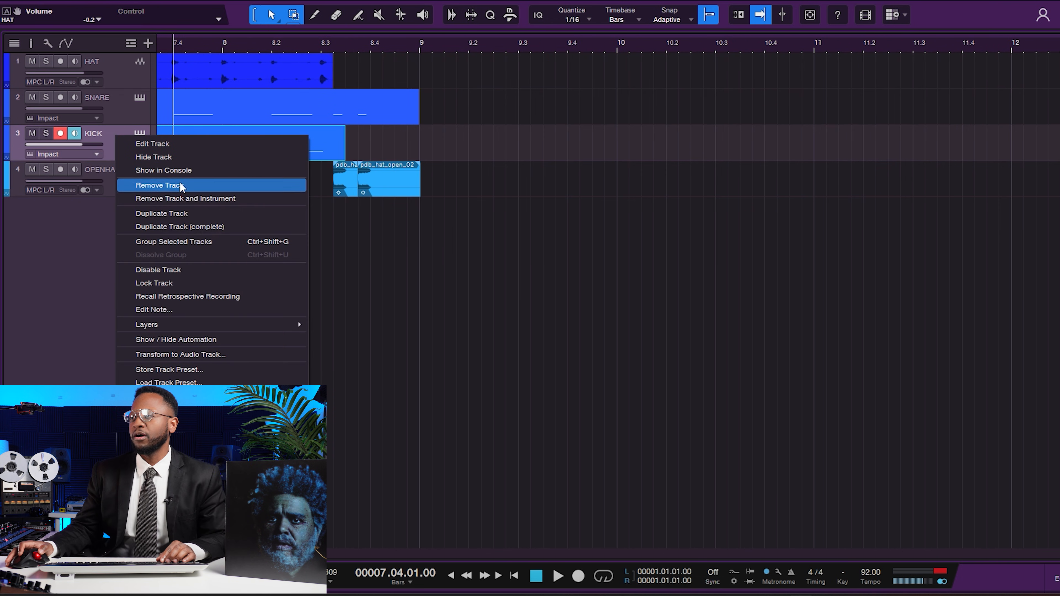
pyautogui.click(190, 221)
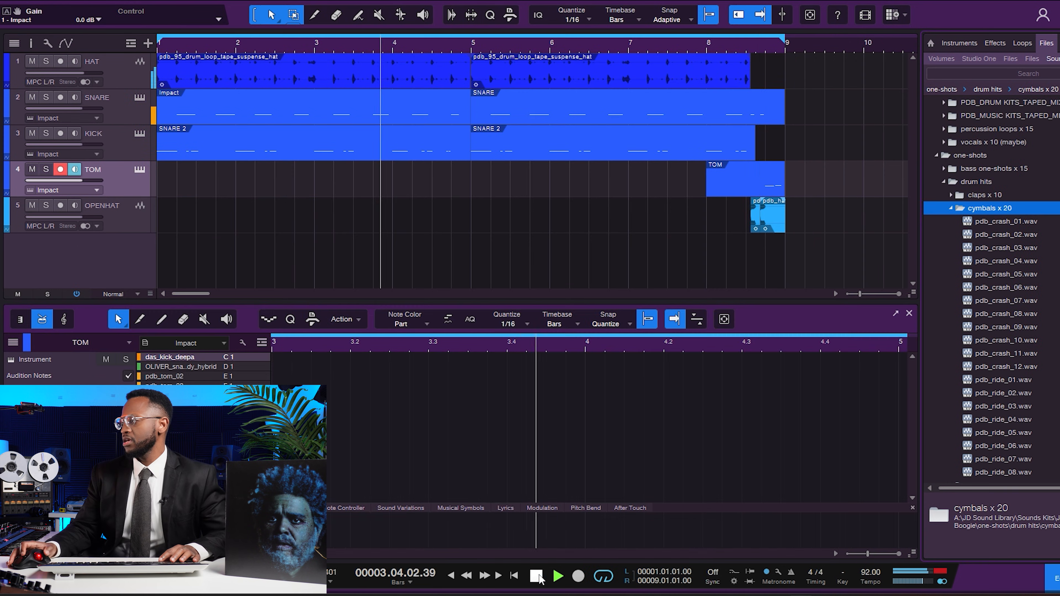
# - Add the pdb_crash_12 sample on a new track at bar 1 and lower that track's volume to -9.6 dB during playback
pyautogui.press('space')
pyautogui.moveTo(1005, 366); pyautogui.dragTo(84, 266)
pyautogui.press('space')
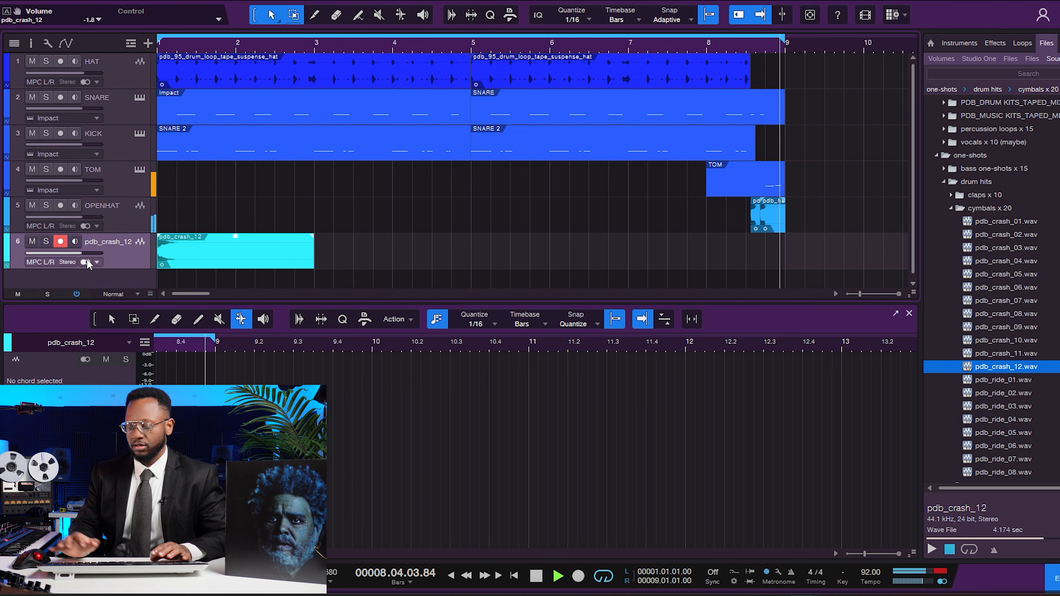
pyautogui.moveTo(79, 254); pyautogui.dragTo(77, 253)
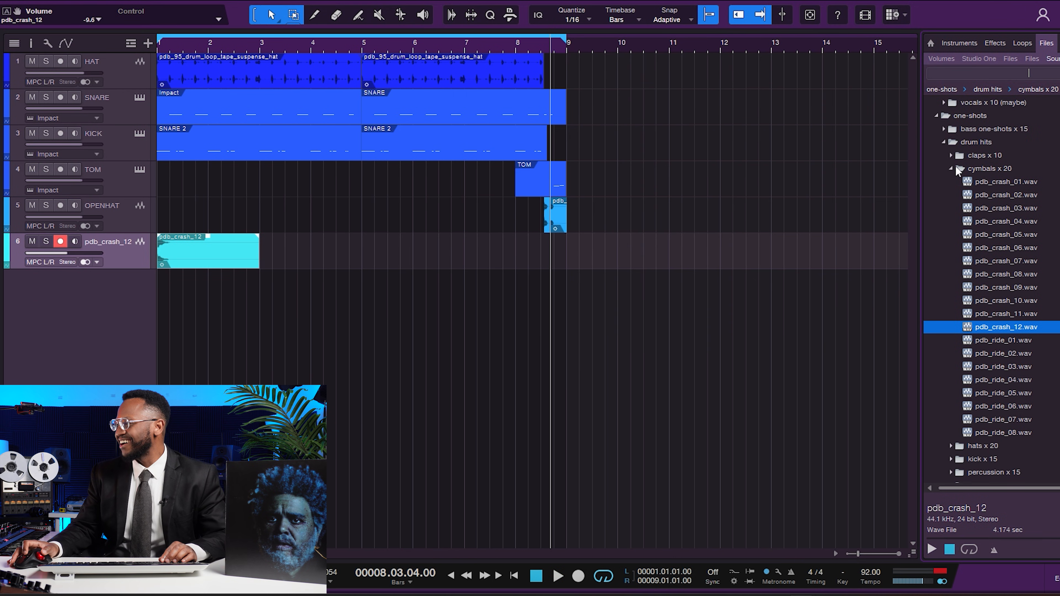
# - Collapse the cymbals folder and shorten the pdb_shaker_04 clip placed just before bar 5
pyautogui.click(955, 169)
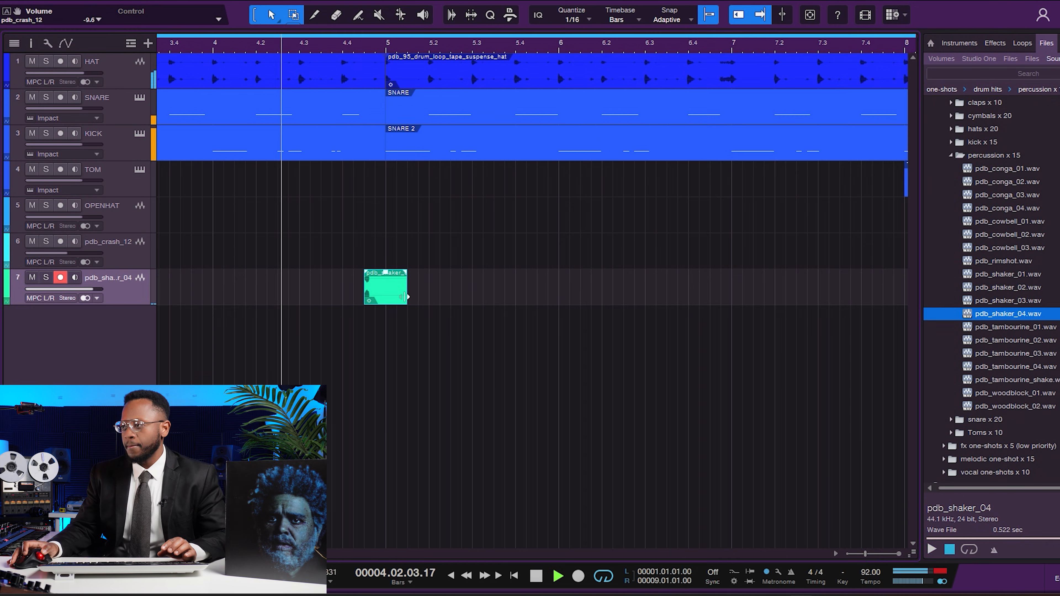
pyautogui.moveTo(406, 292); pyautogui.dragTo(381, 301)
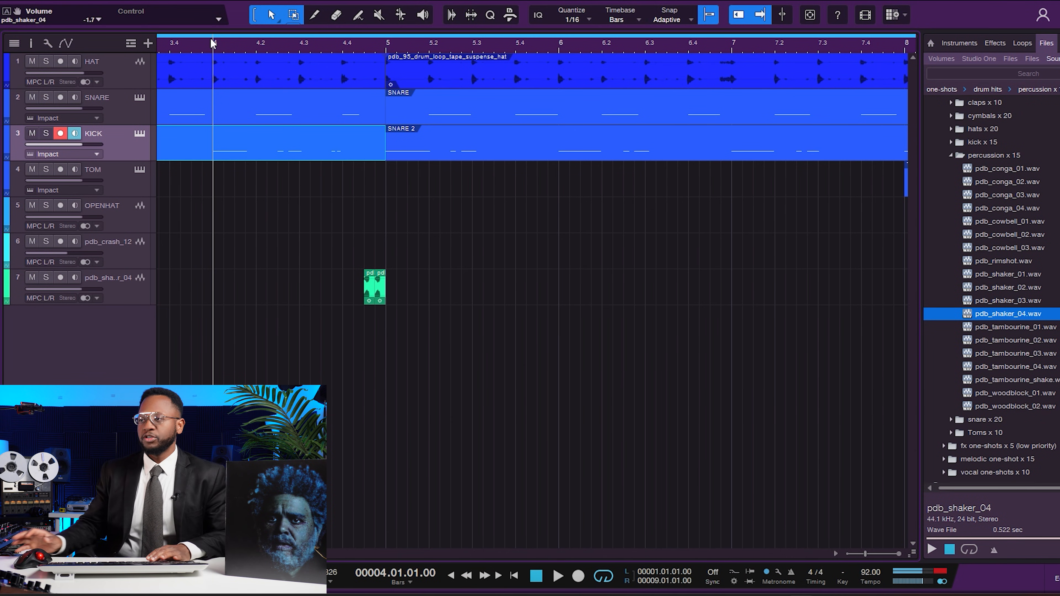
# - Overdub extra kick hits at the end of bar 4 on the KICK track, play them back, and open the kick part for editing
pyautogui.press('space')
pyautogui.press('KP_Multiply')
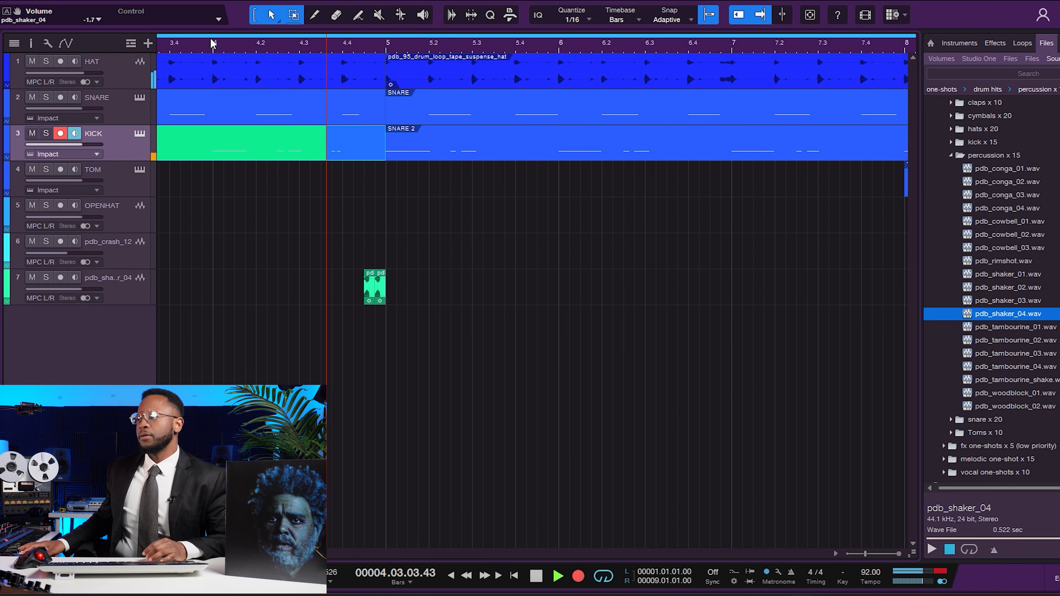
pyautogui.press('space')
pyautogui.press('space')
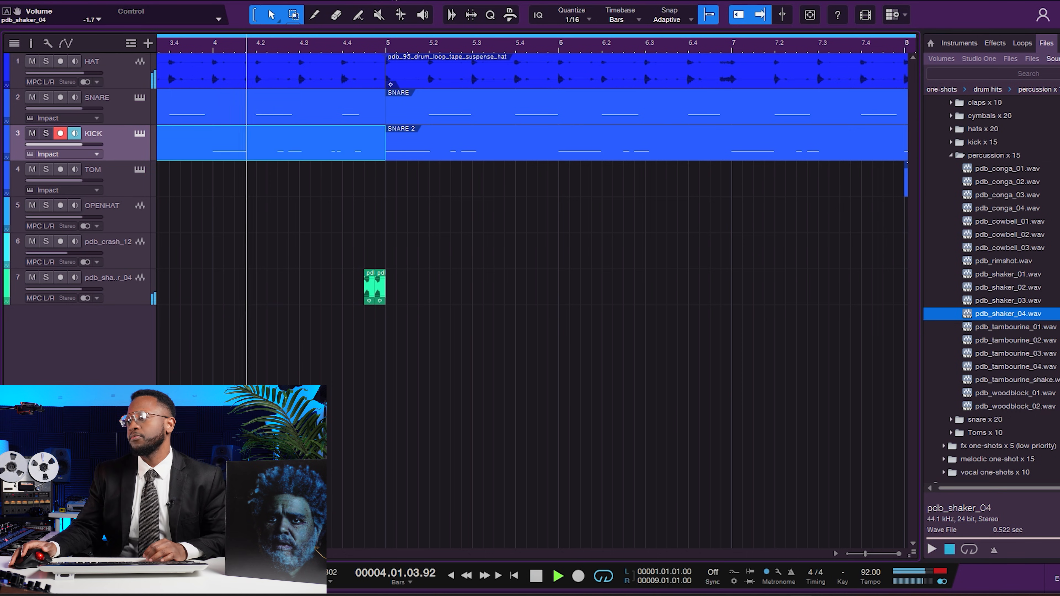
pyautogui.doubleClick(354, 155)
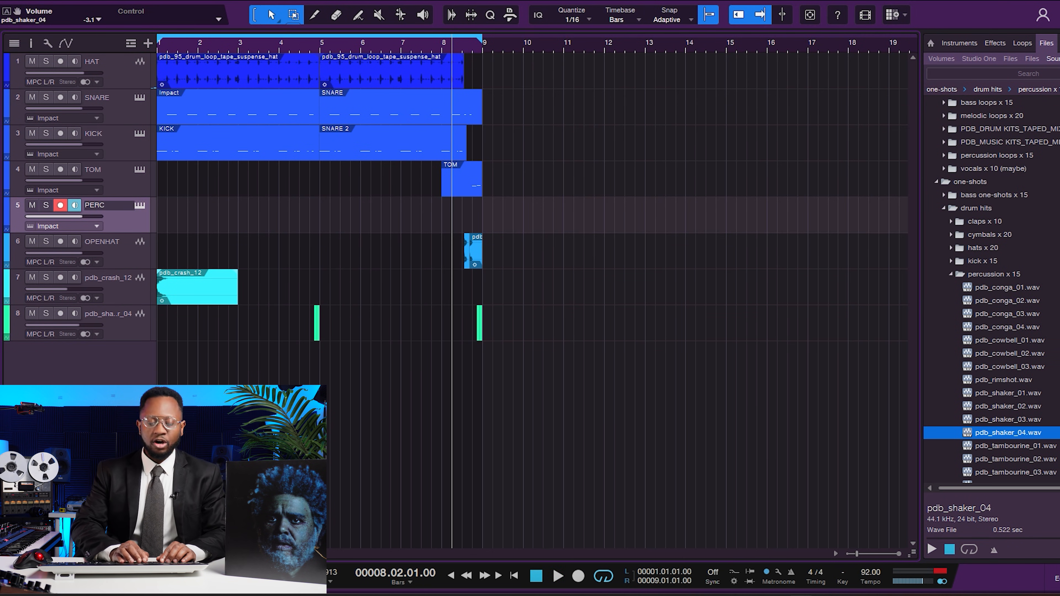
# - Open the PERC track's Impact sampler and collapse the drum hits folder in the file browser
pyautogui.click(139, 206)
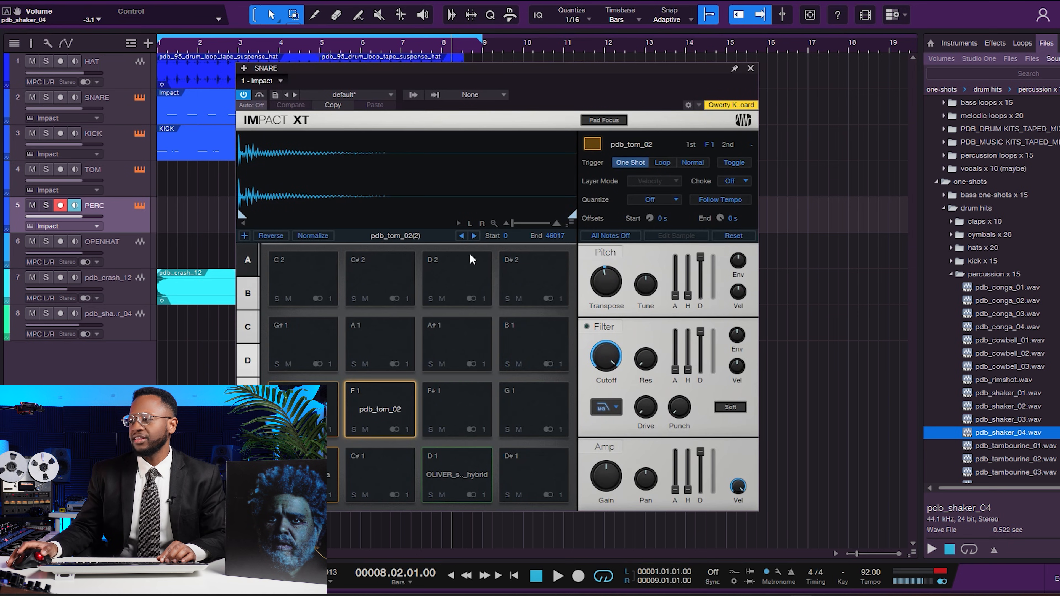
pyautogui.click(946, 207)
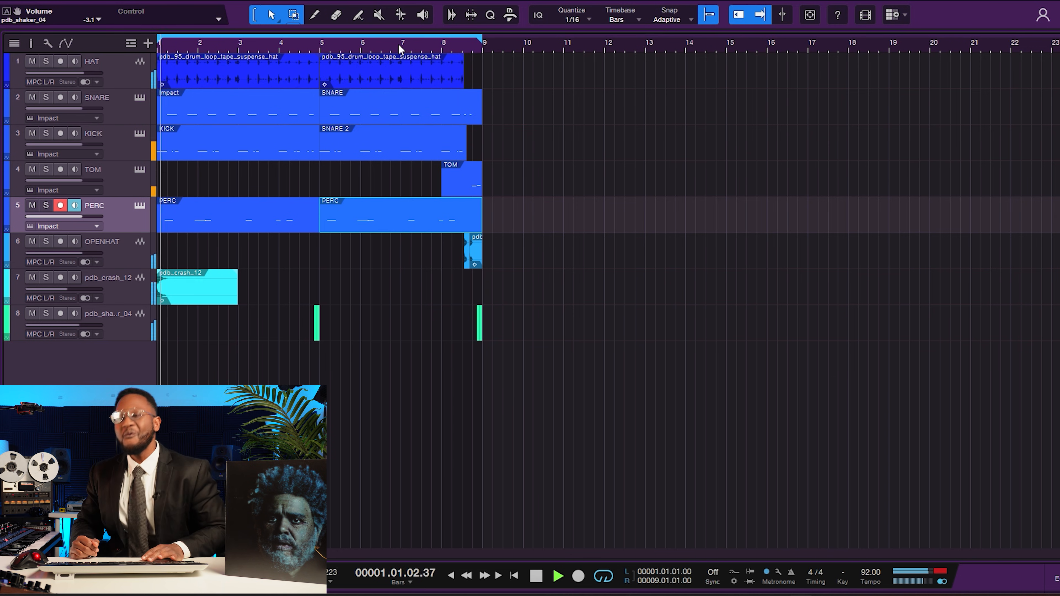
# - Stop playback of the finished drum loop and place the playhead at bar 7
pyautogui.press('space')
pyautogui.click(399, 45)
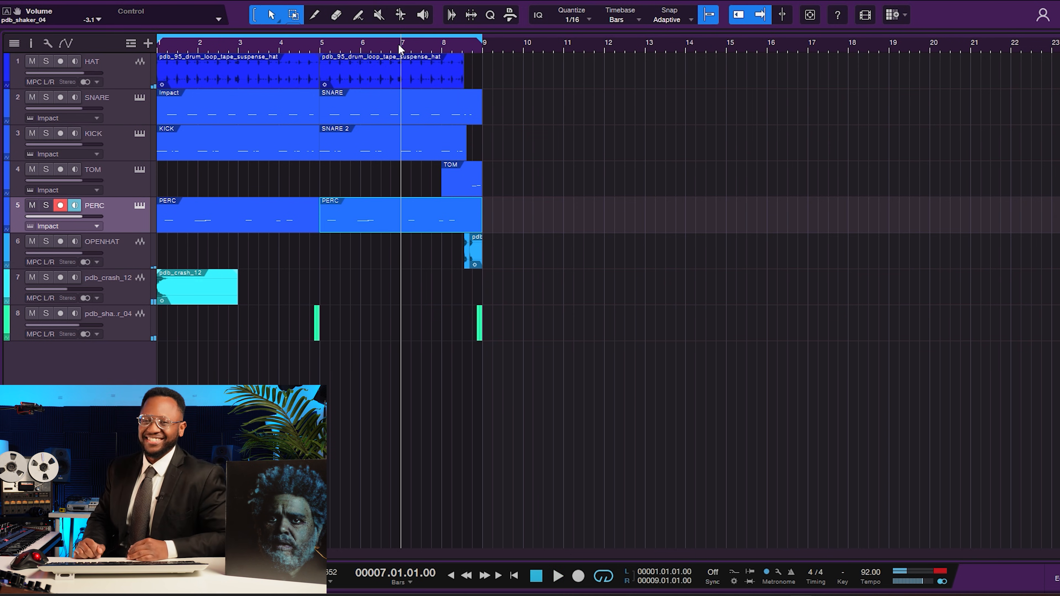